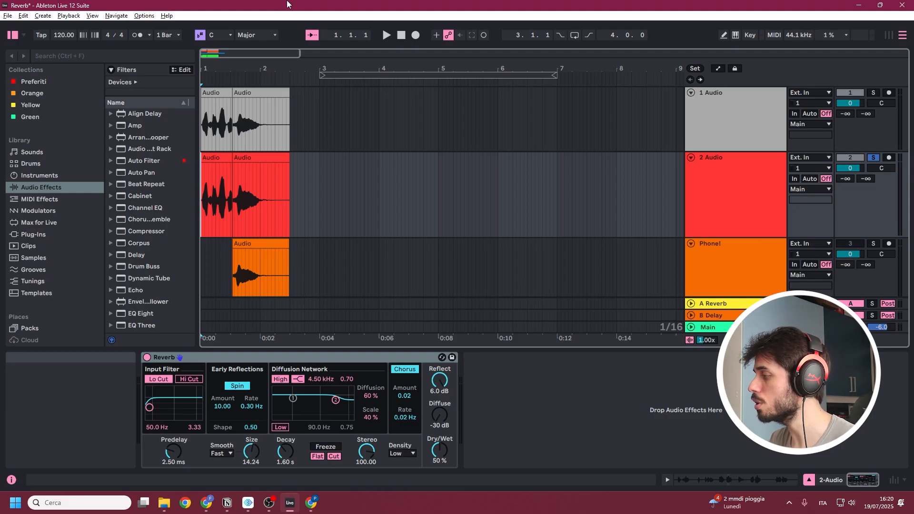
Review the Reflect and Diffuse levels of the Reverb on the 2 Audio track and play the soloed track.
left_click(183, 355)
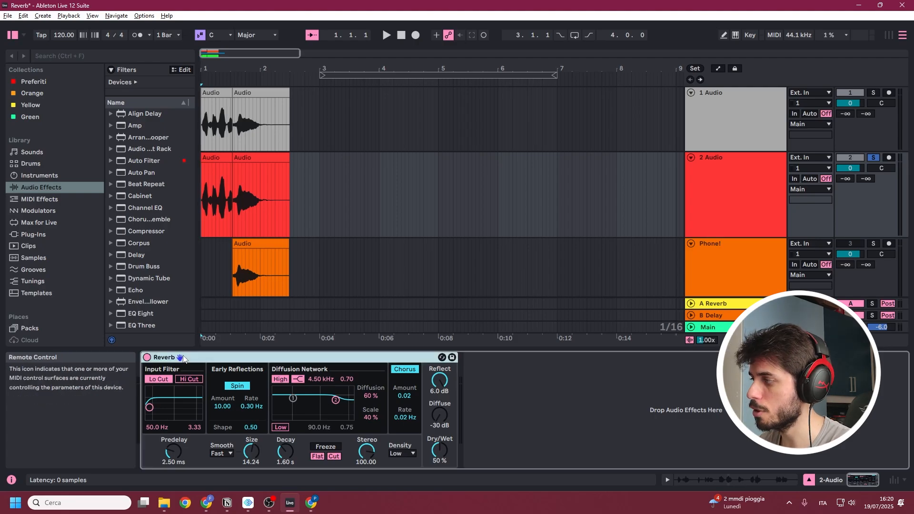
mouse_move(439, 415)
left_mouse_down()
mouse_move(439, 383)
mouse_move(440, 419)
left_mouse_up()
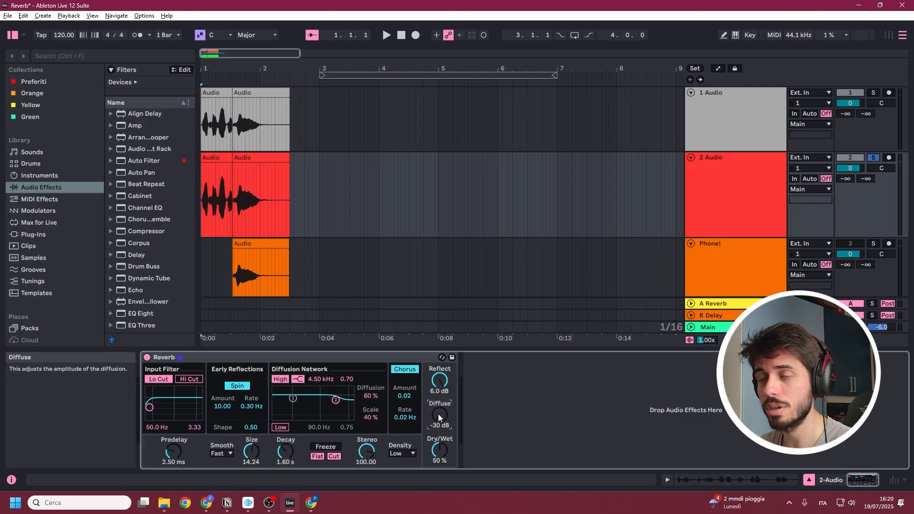
mouse_move(443, 385)
left_mouse_down()
mouse_move(442, 397)
mouse_move(442, 385)
left_mouse_up()
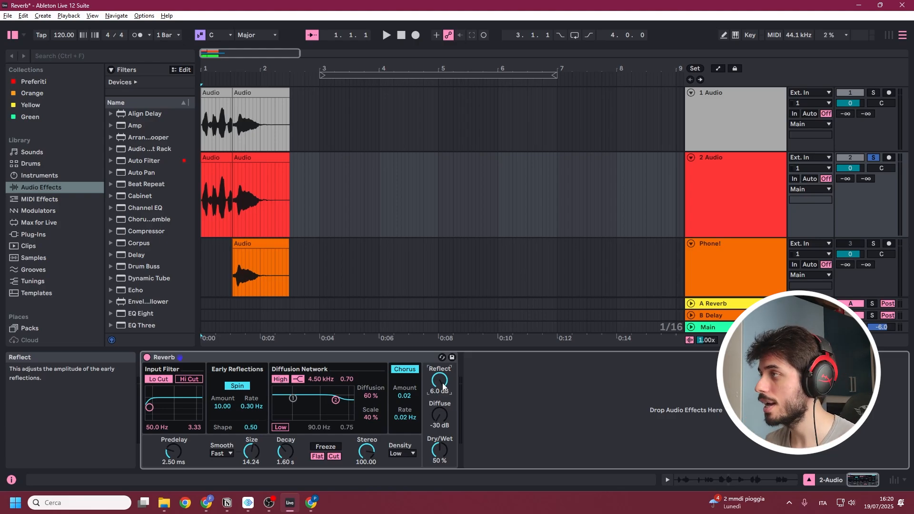
key("space")
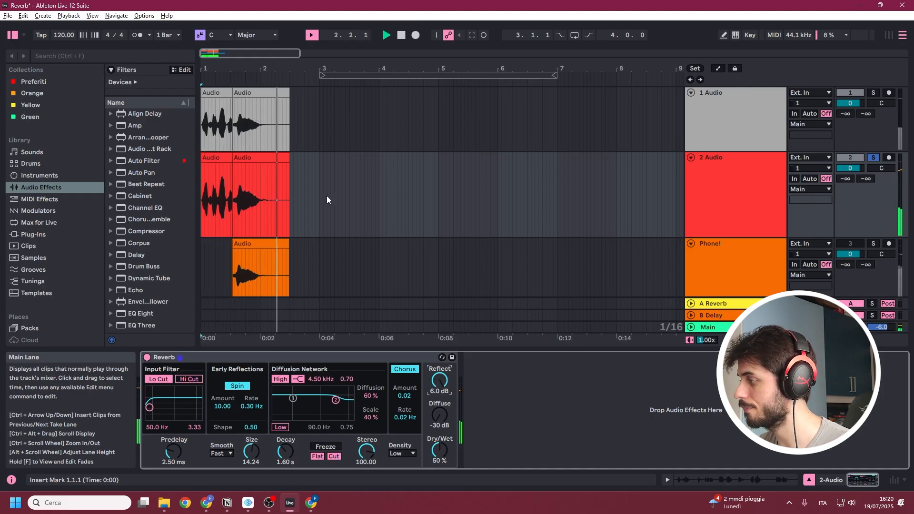
key("space")
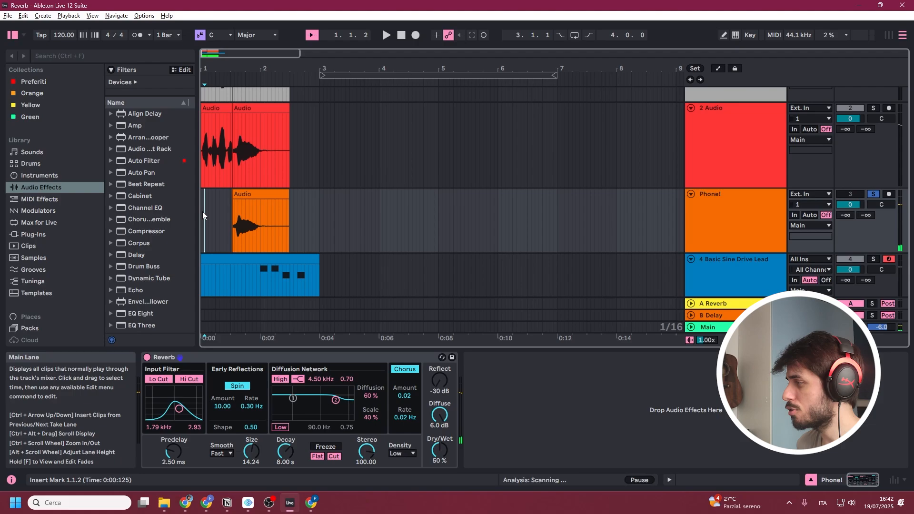
Review the Diffuse and Reflect levels of the Phone! track's Reverb and play the soloed track from the start.
left_click(437, 427)
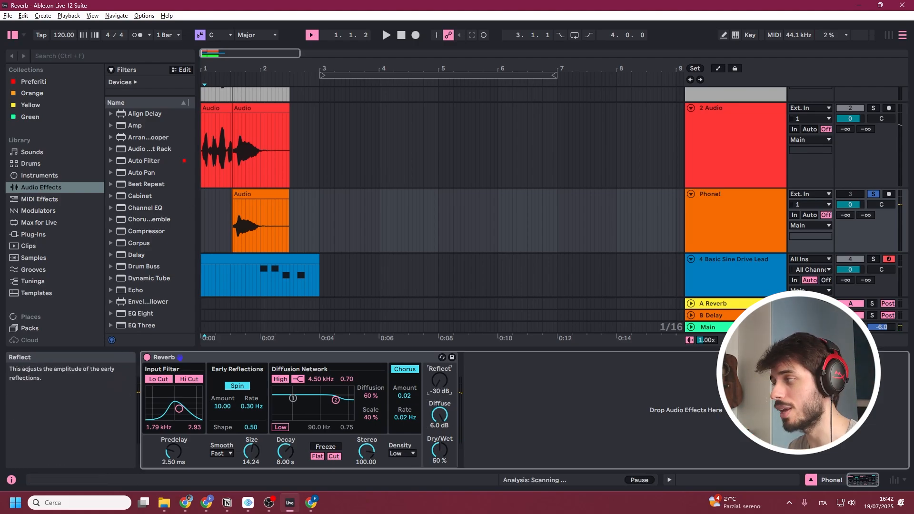
left_click(438, 380)
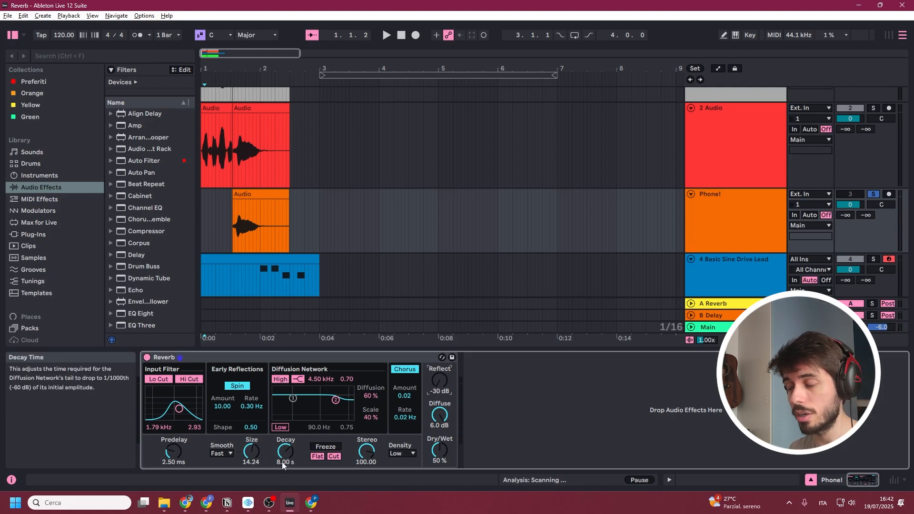
left_click(202, 235)
key("space")
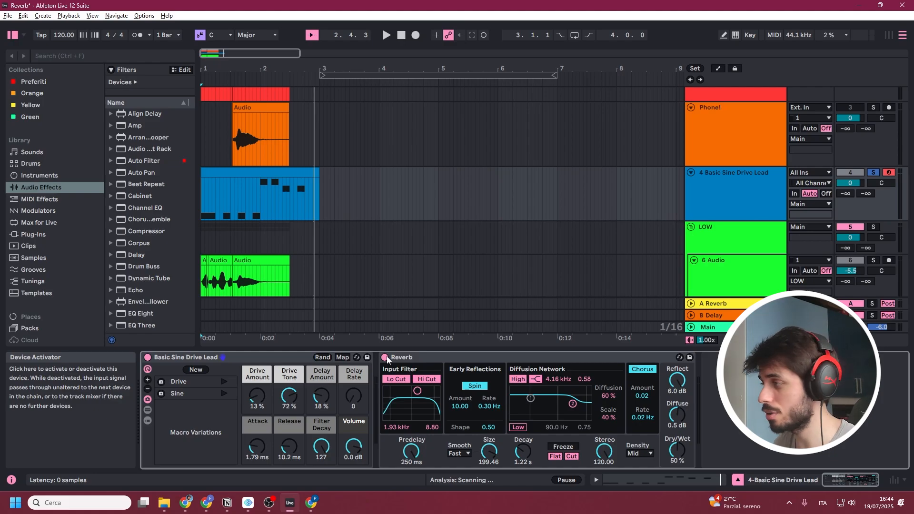
Play the Basic Sine Drive Lead track with its Reverb bypassed, and switch the Reverb back on.
left_click(384, 357)
key("space")
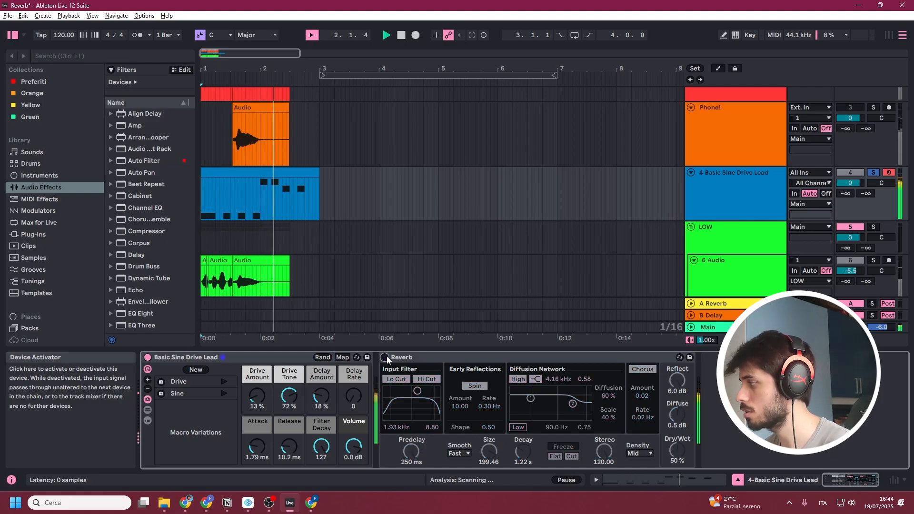
key("space")
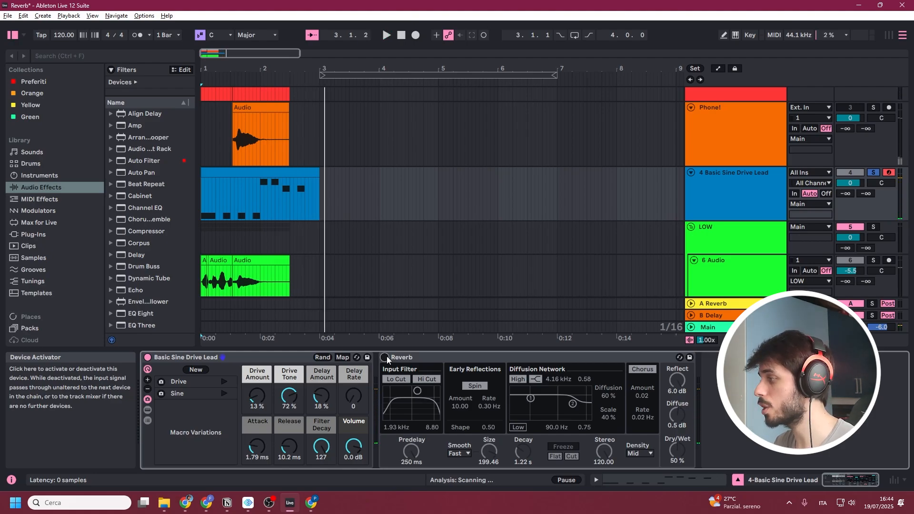
left_click(384, 357)
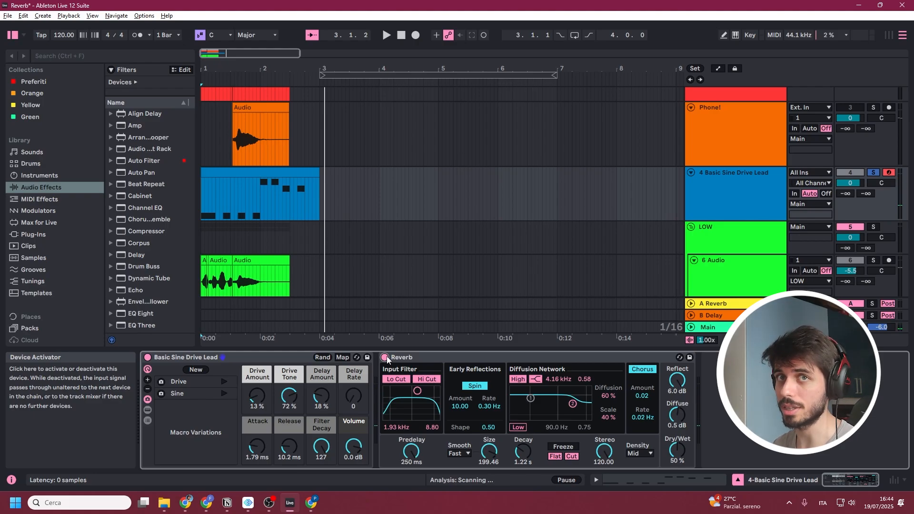
Try a Predelay of 17.4 ms on the lead track's Reverb and return it to 250 ms.
left_click(678, 381)
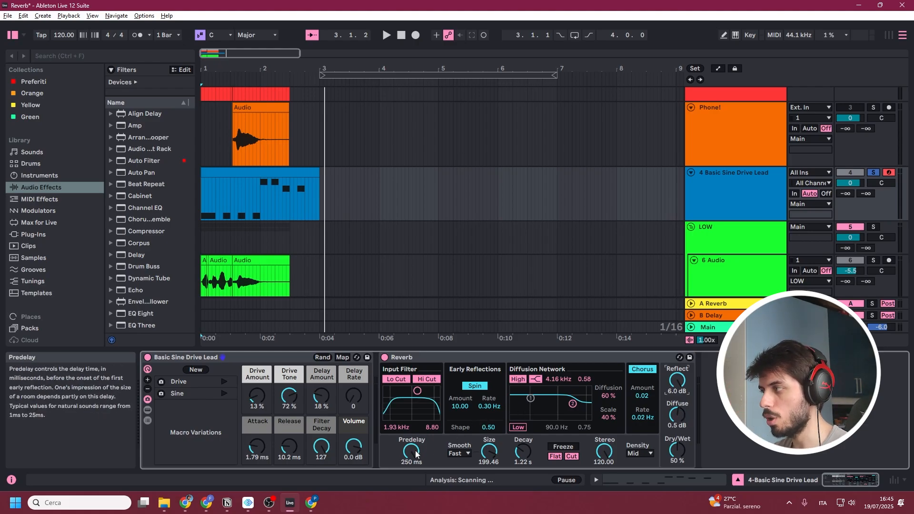
left_click_drag(415, 453, 415, 490)
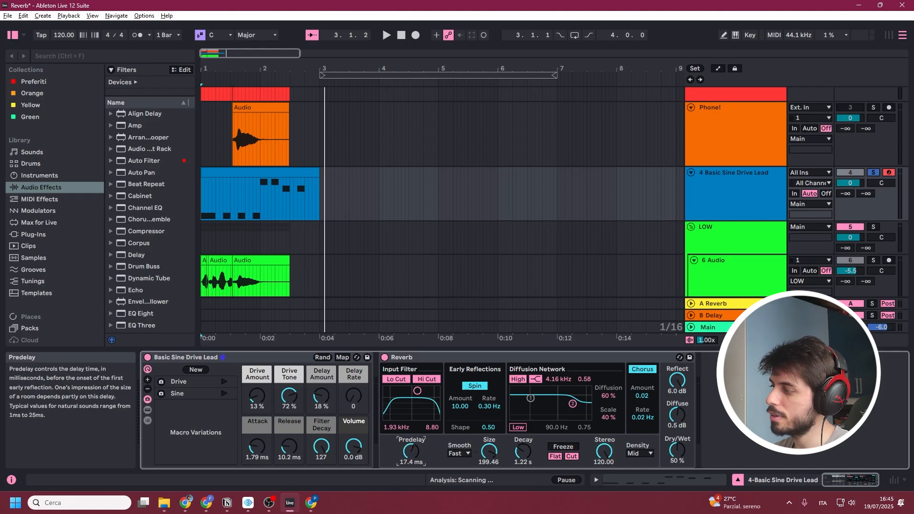
left_click_drag(411, 451, 411, 418)
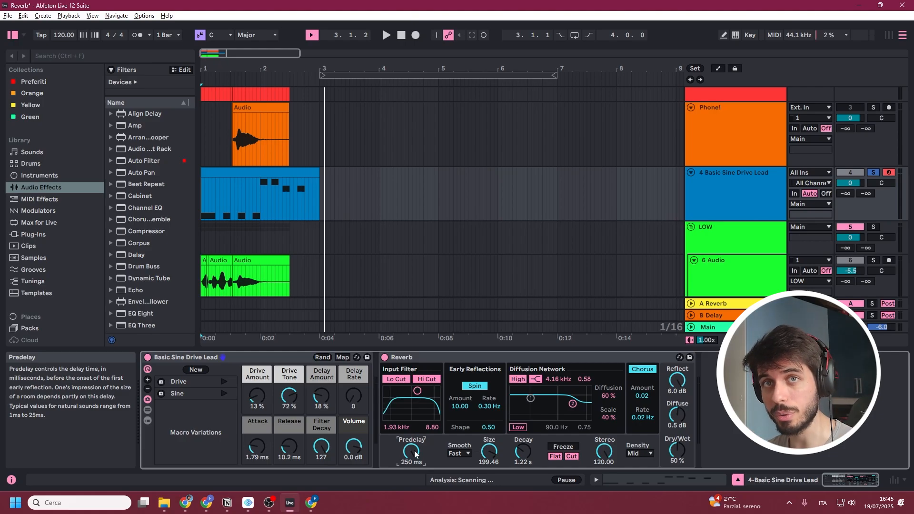
Play the lead track twice from the start to hear its Reverb with the 250 ms predelay.
key("space")
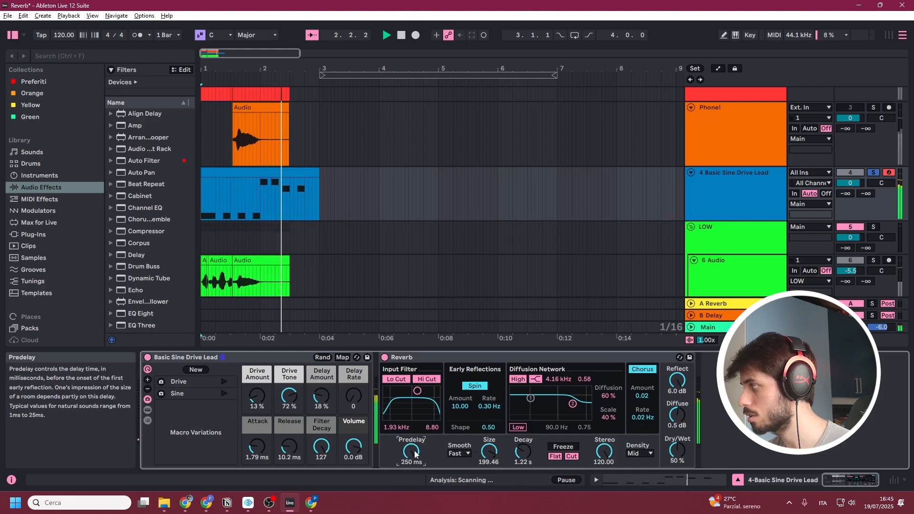
key("space")
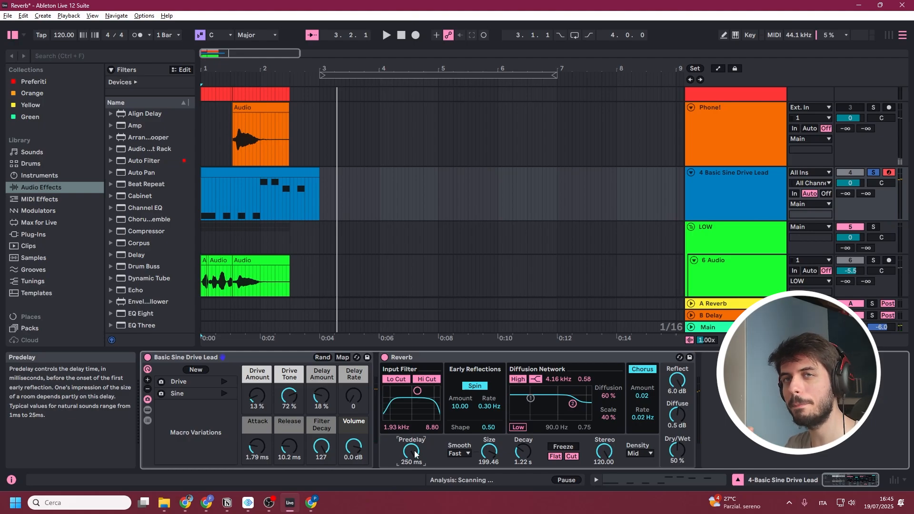
key("space")
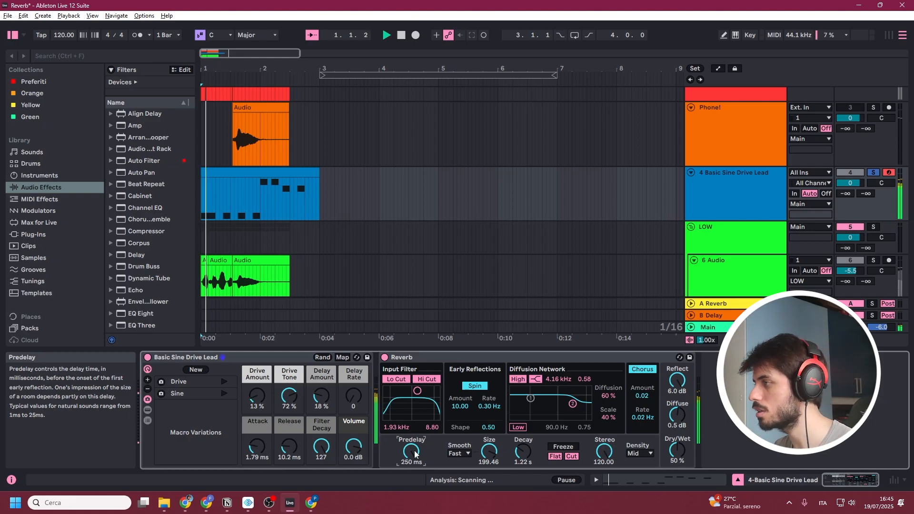
key("space")
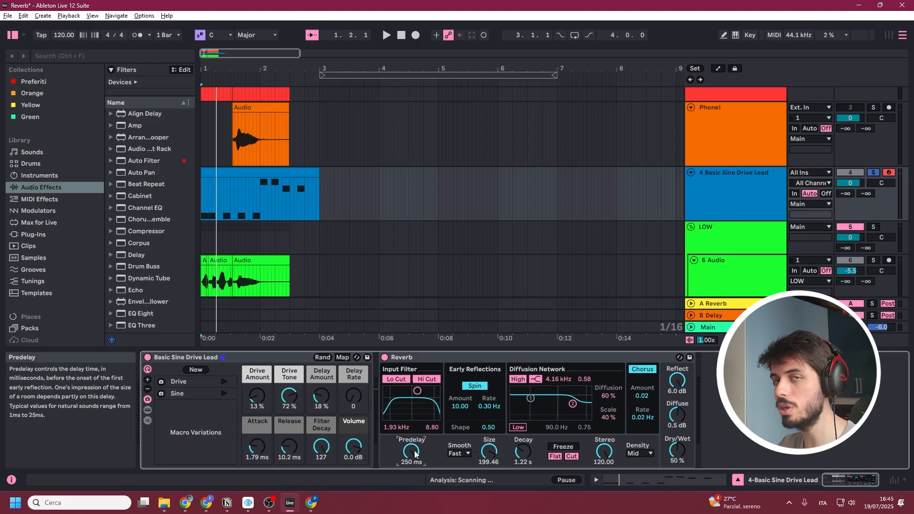
Play the soloed LOW group with its Reverb bypassed.
key("space")
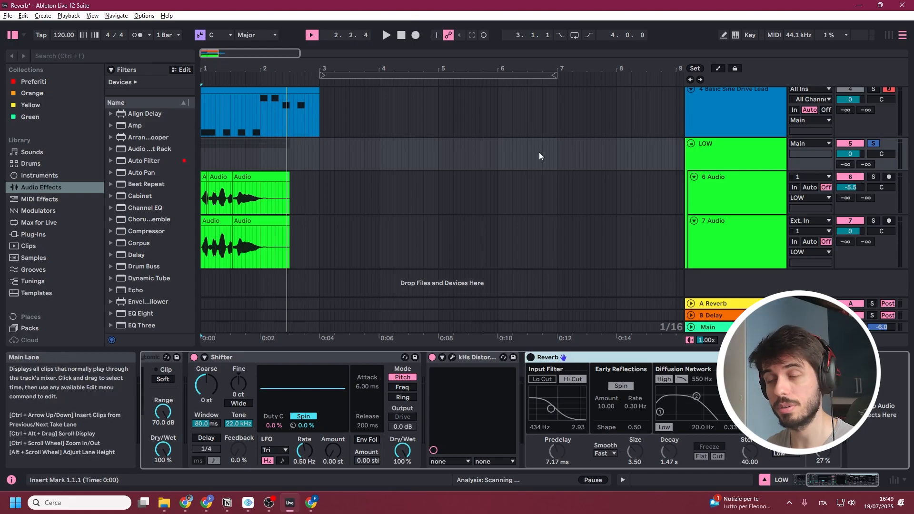
key("space")
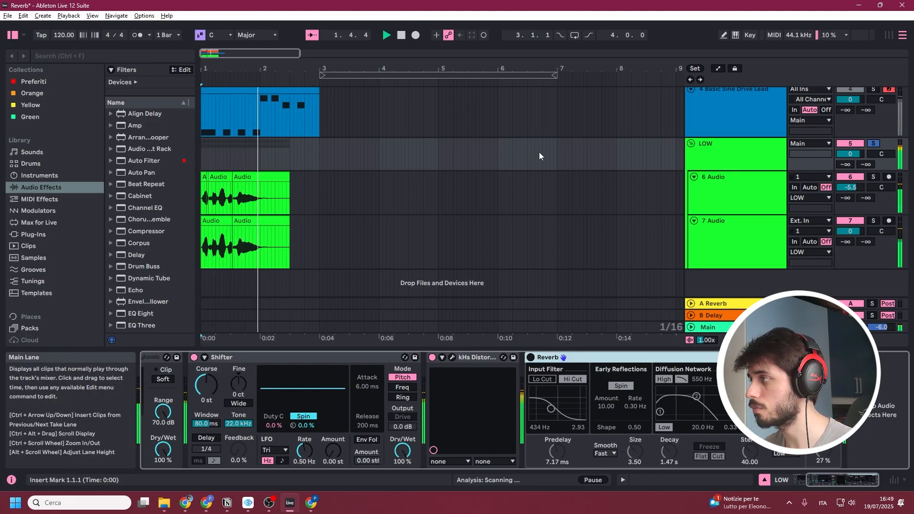
key("space")
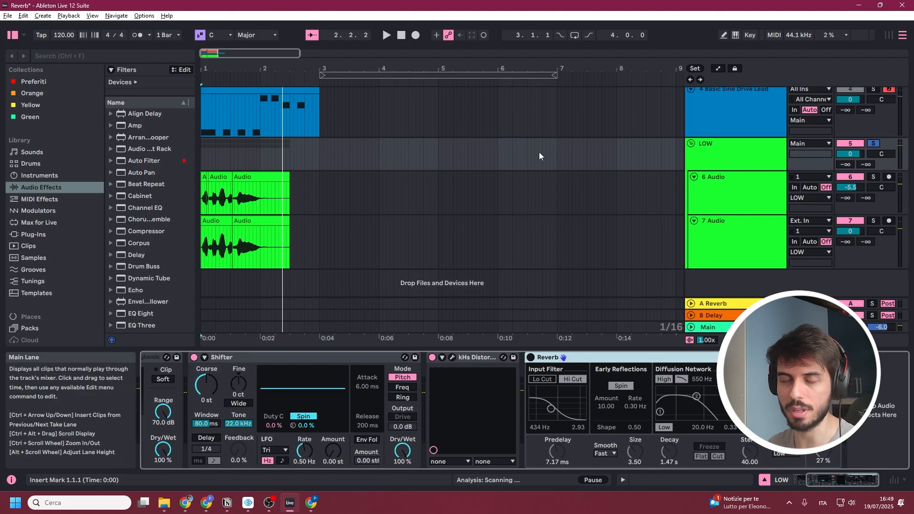
Switch on the LOW group's Reverb and toggle its input Hi Cut filter off and back on.
left_click(529, 358)
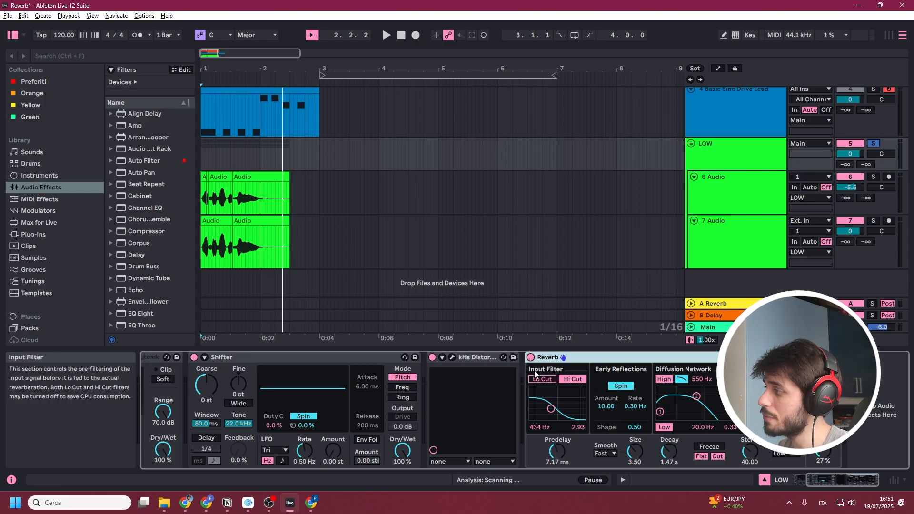
left_click(573, 379)
left_click(573, 380)
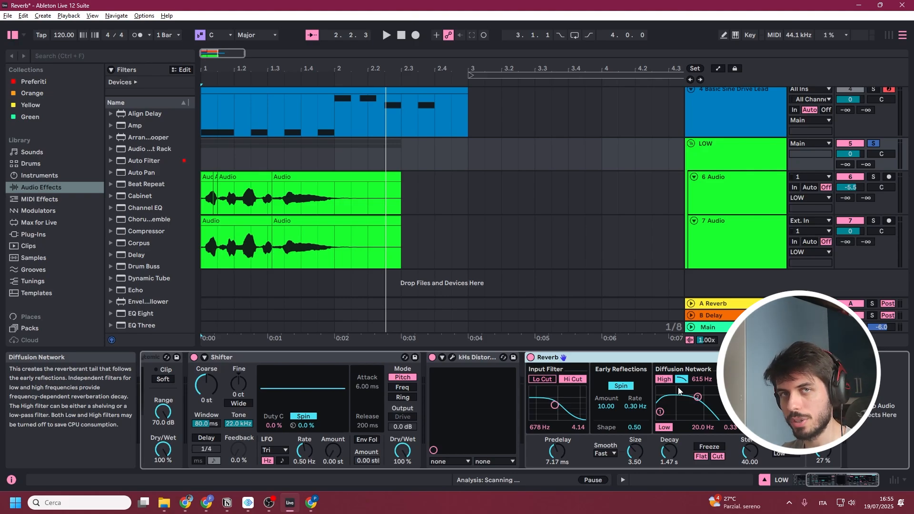
Play the LOW group from the start with its Reverb on, and again with the Reverb bypassed, to compare them.
left_click(202, 162)
key("space")
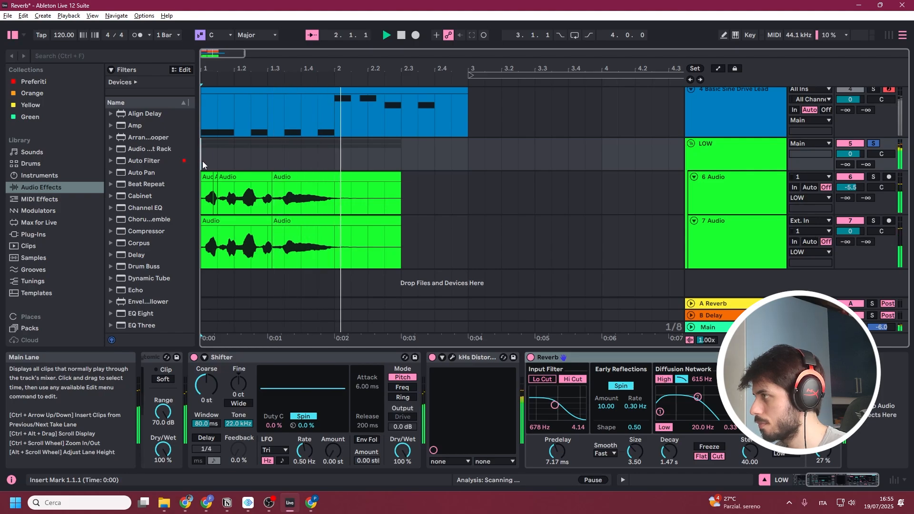
key("space")
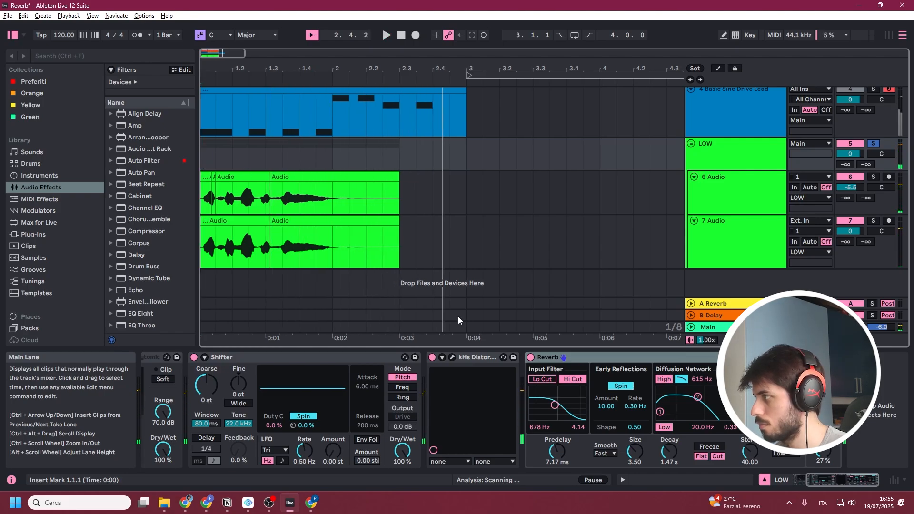
left_click(530, 358)
key("space")
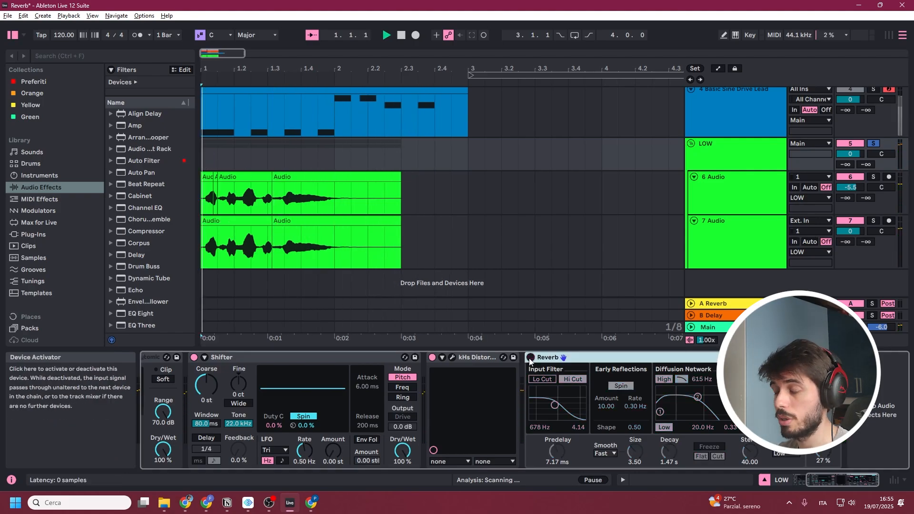